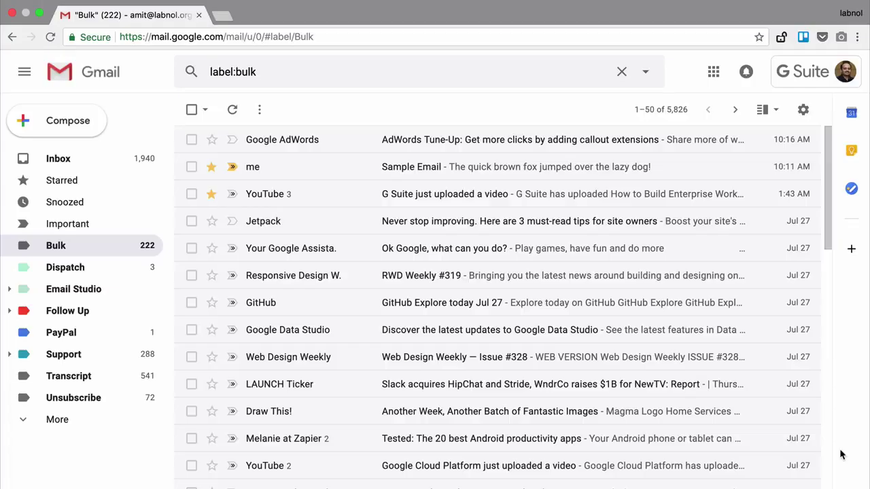
Start a new Gmail message with the subject 'Document Studio'
click(80, 132)
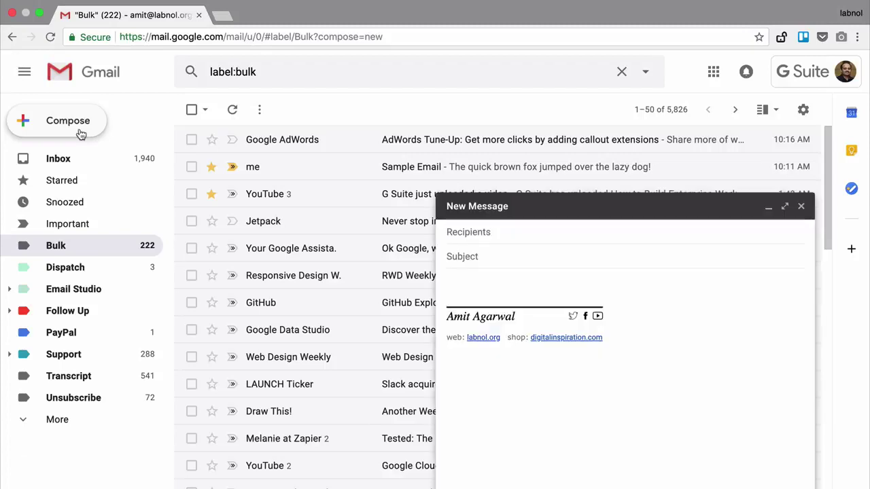
click(514, 275)
text(Doc)
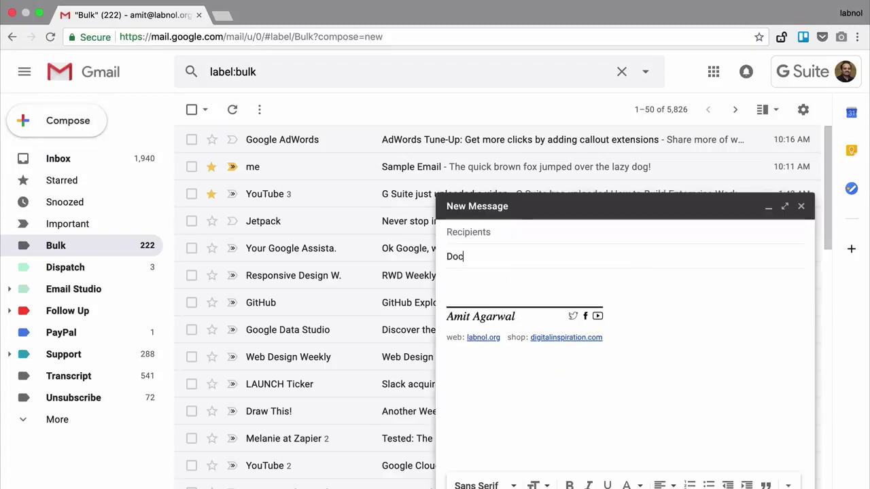
text(ument Studio)
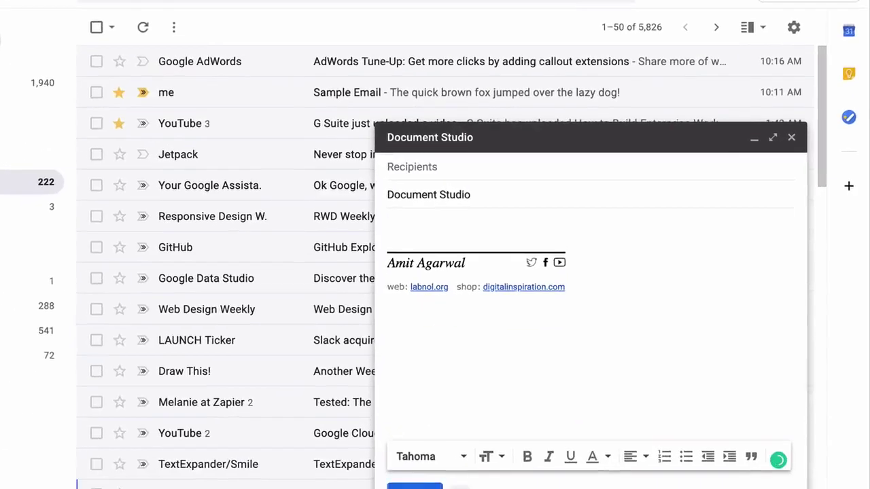
Write four body paragraphs: thanks, the digitalinspiration.com download site, the attached PDF brochure, and a closing offer of help
key(Tab)
text(T)
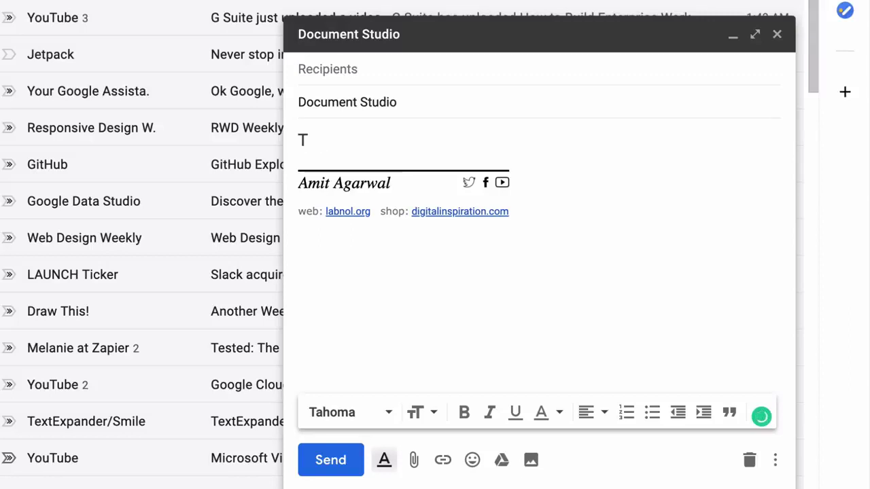
text(hank you for your interest i)
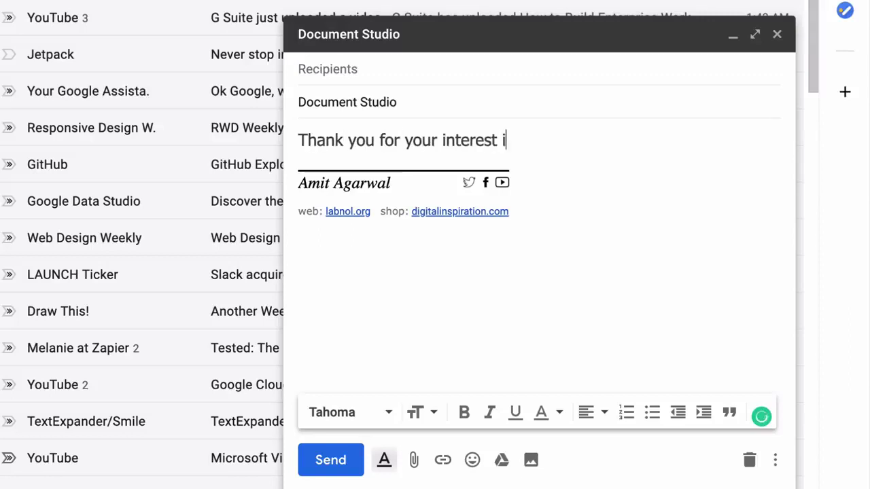
text(n Document Studio. It)
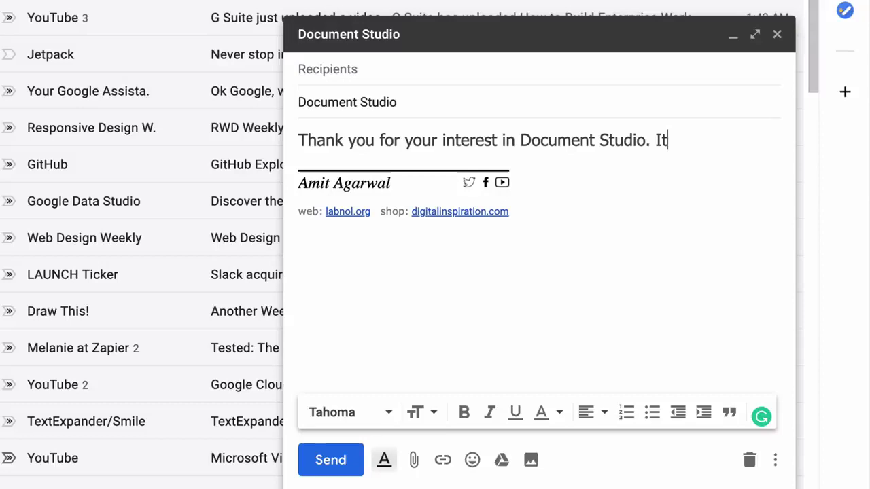
text( is a perfect add-on for creating pix)
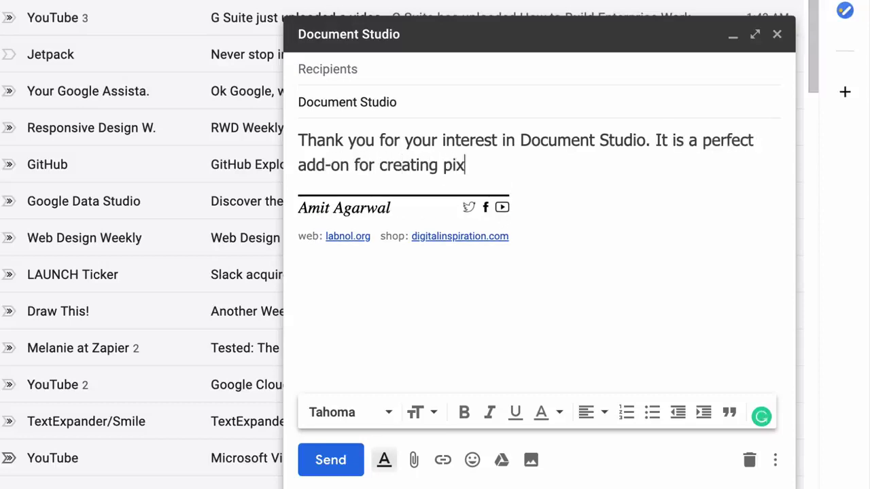
text(el-perfect and beautiful do)
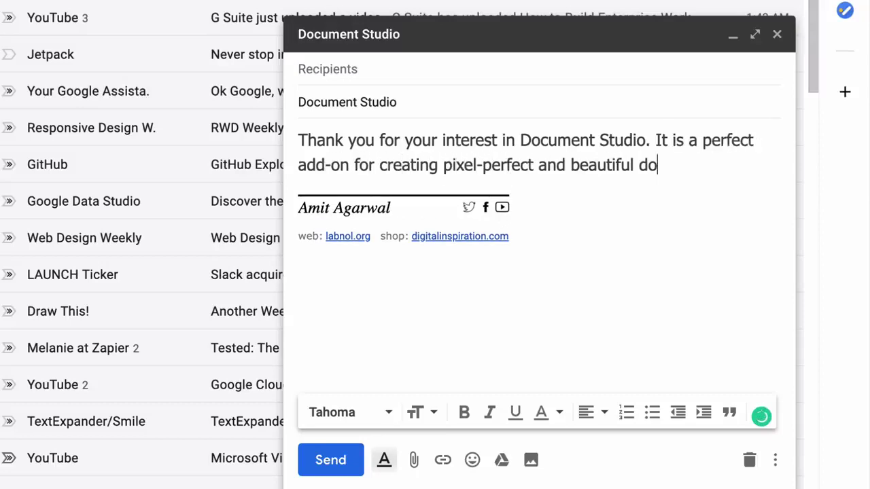
text(cuments with Google)
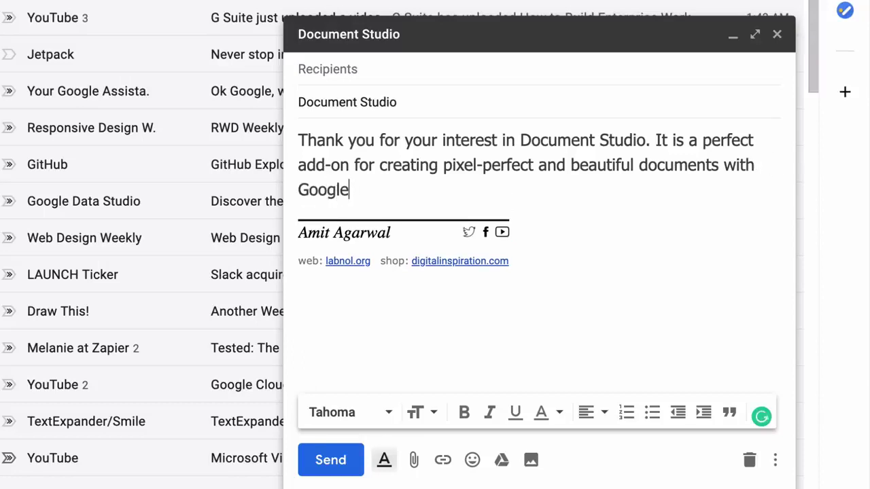
text( Docs, Sheets and Forms.)
key(Return)
key(Return)
text(You can)
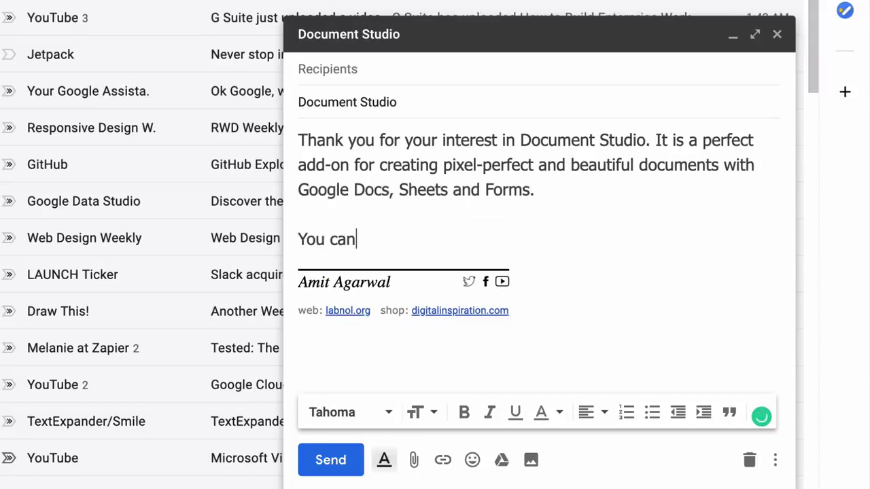
text( download the Google add-on from digi)
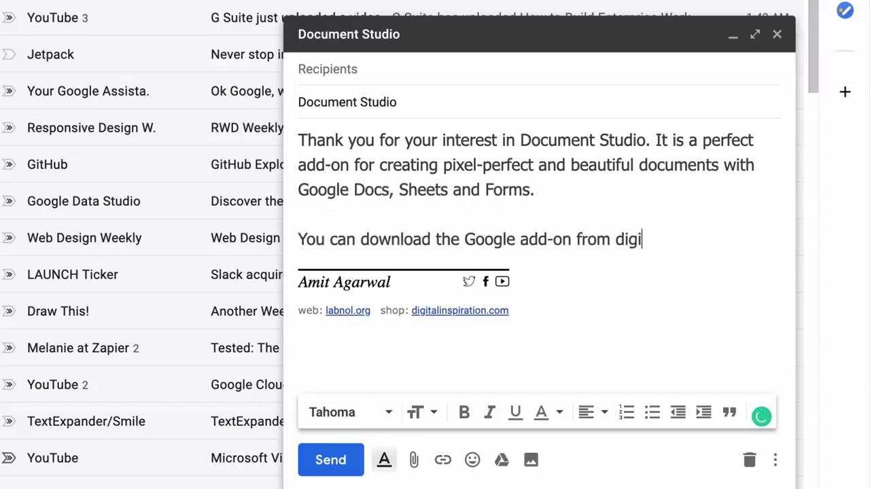
text(talinspiration.com.)
key(Return)
key(Return)
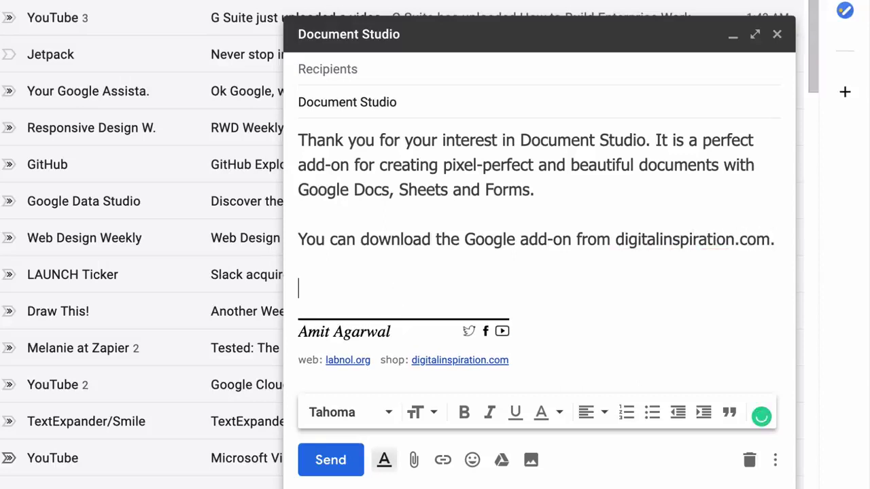
text(I've attached a PDF)
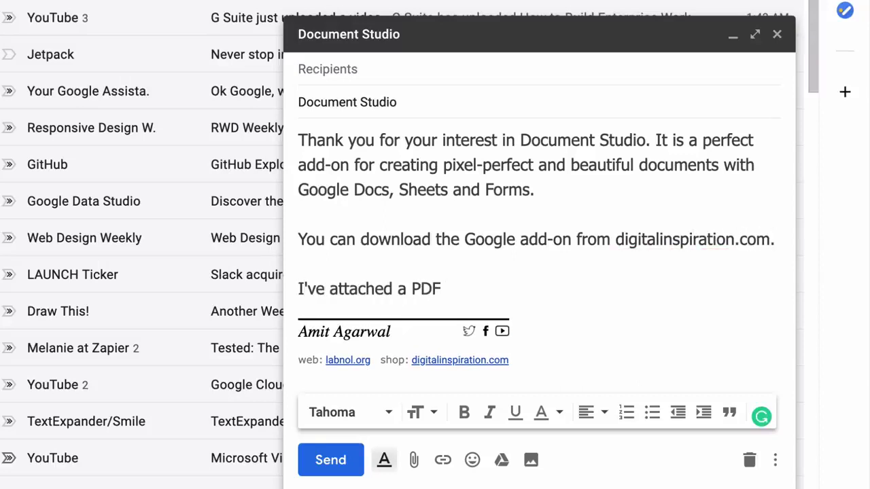
text( brochure that will guide y)
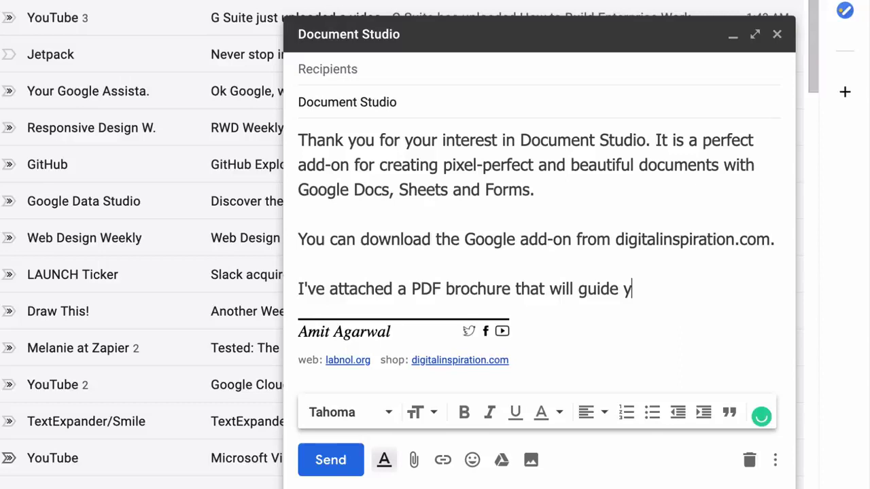
text(ou through all the features and )
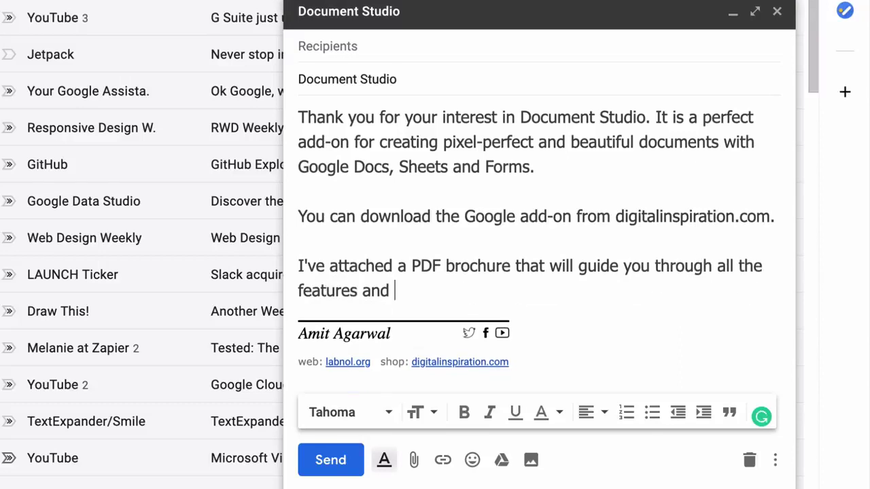
text(capabilities of Document Studio.)
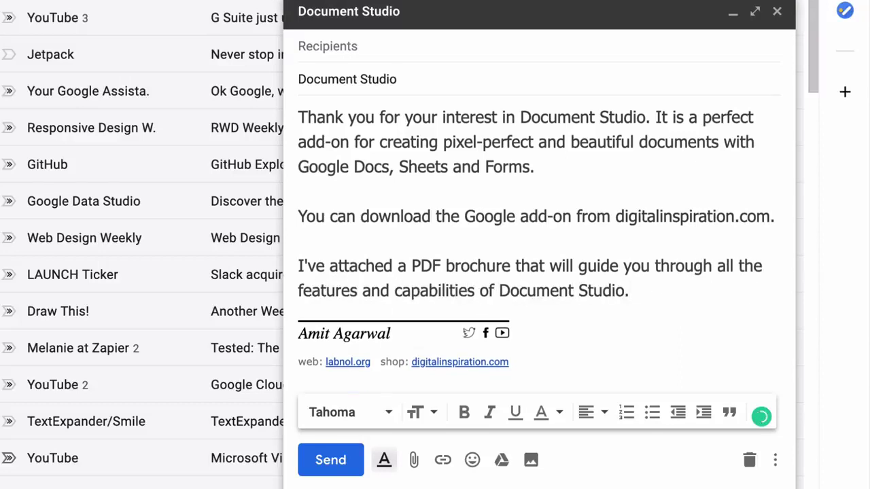
key(Return)
key(Return)
text(Please do )
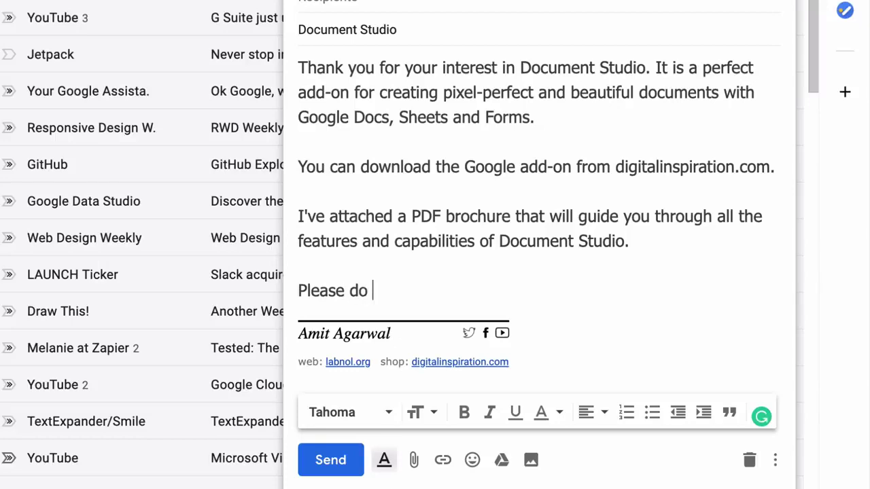
text(let me know if you have any additional )
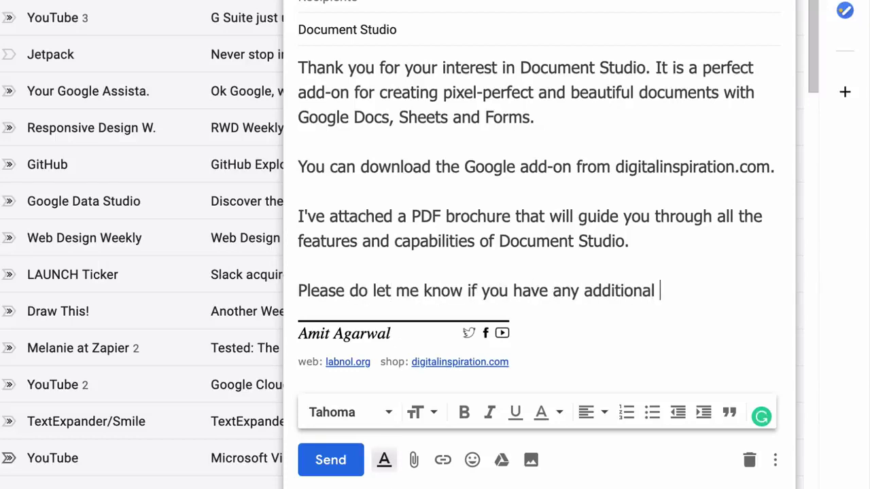
text(queries.)
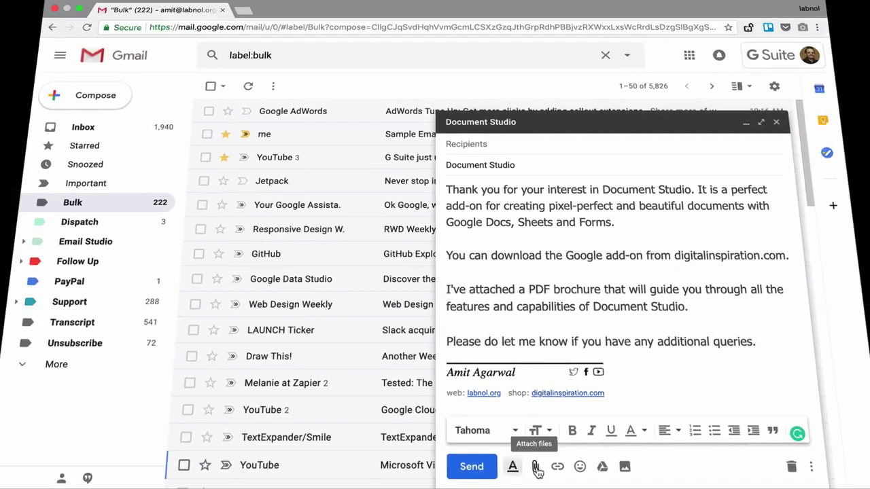
click(535, 468)
click(287, 68)
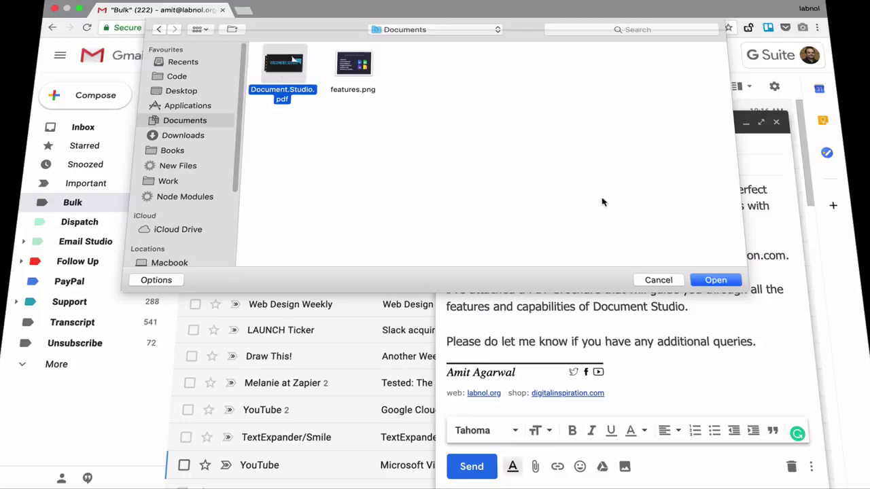
click(725, 280)
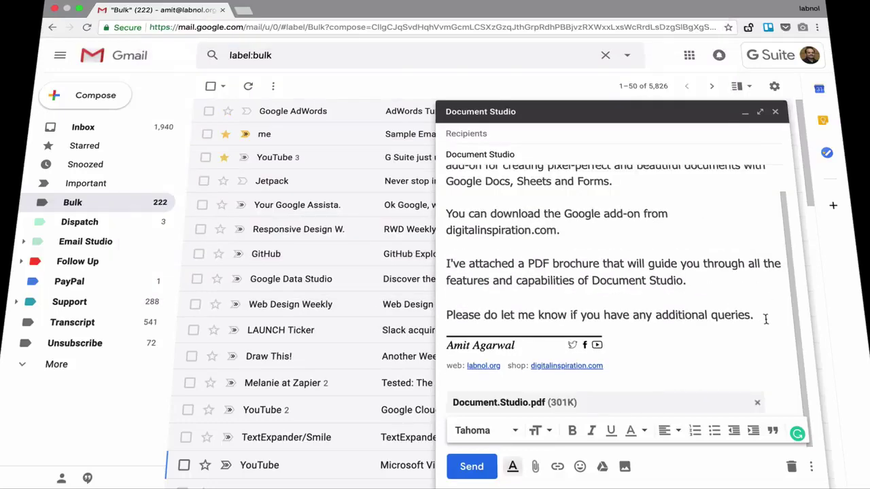
click(624, 466)
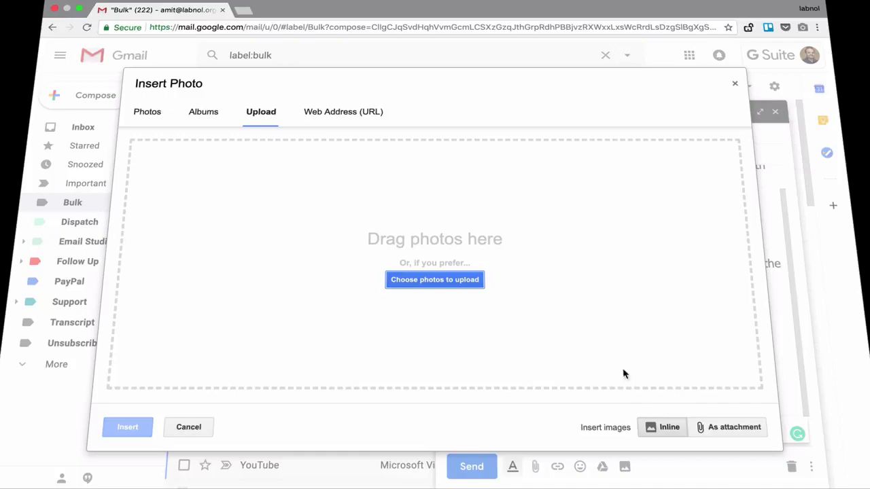
click(453, 279)
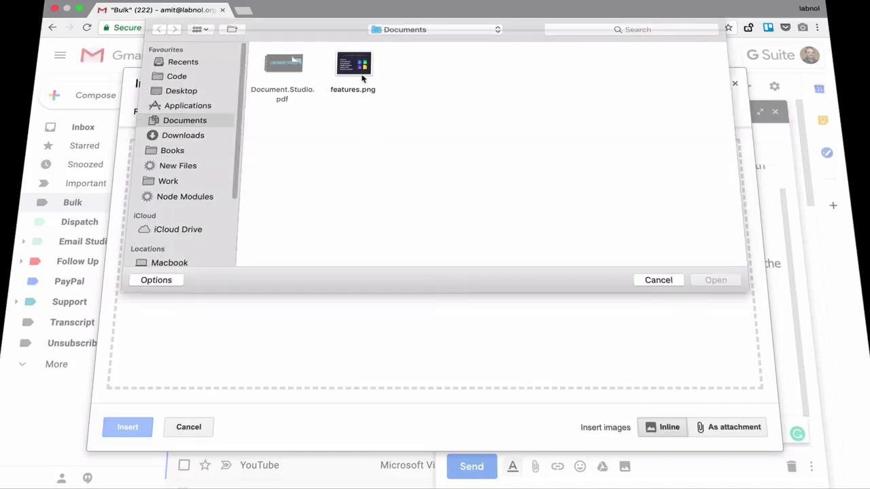
click(354, 68)
click(719, 280)
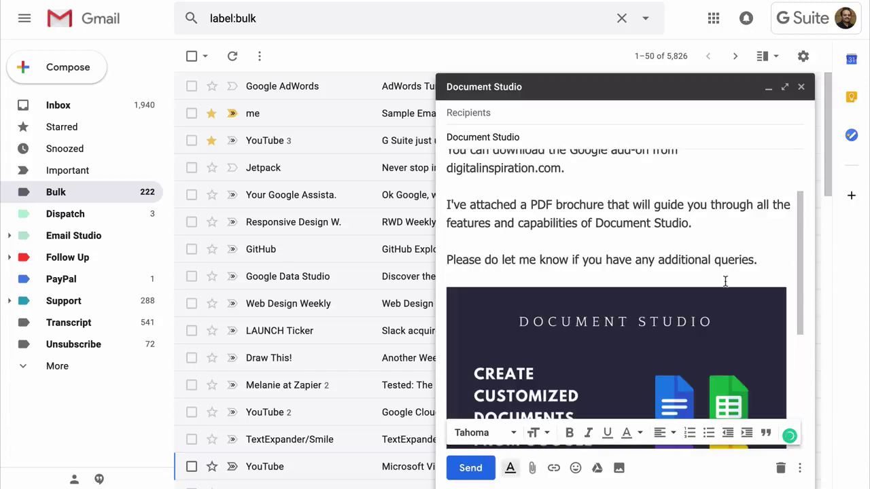
scroll(725, 280, down, 2)
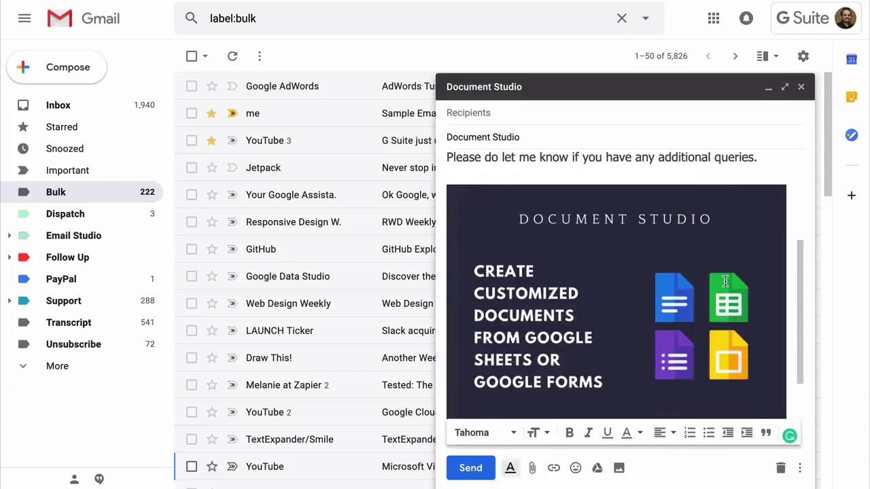
scroll(724, 281, down, 3)
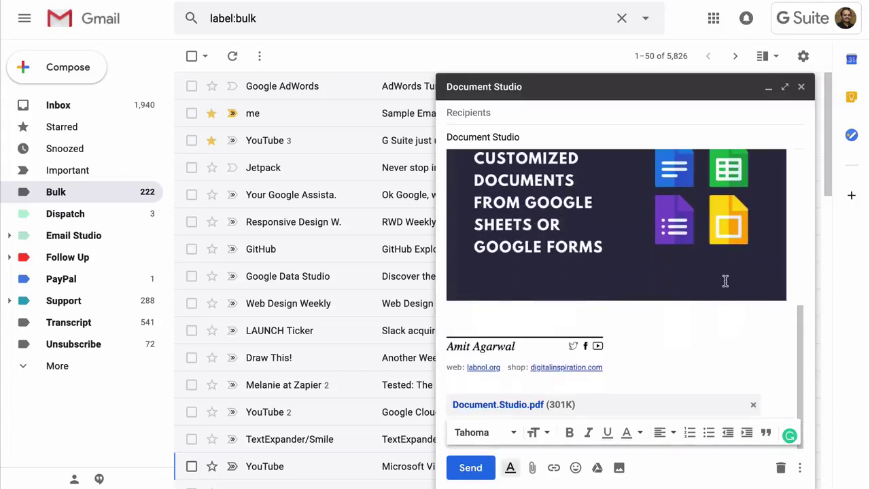
scroll(724, 281, up, 1)
scroll(725, 281, up, 5)
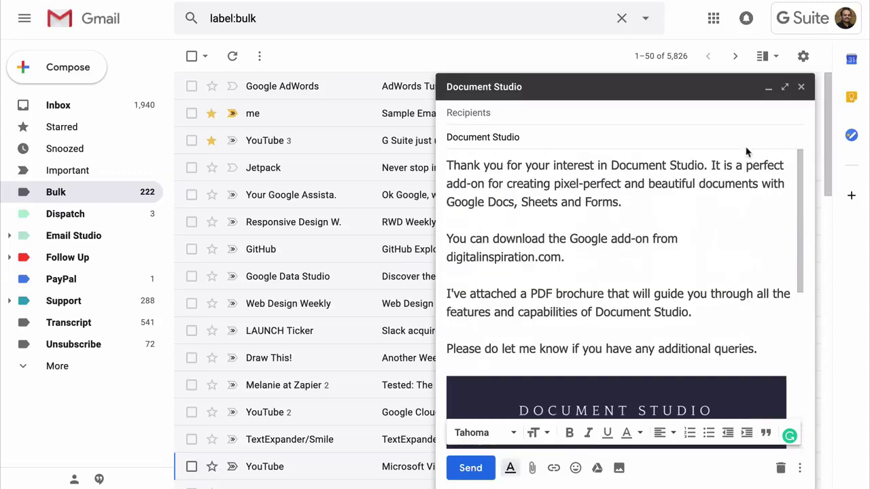
Store the Document Studio draft, view Sample Email, and show Email Studio's Email Auto-Responder panel
click(801, 89)
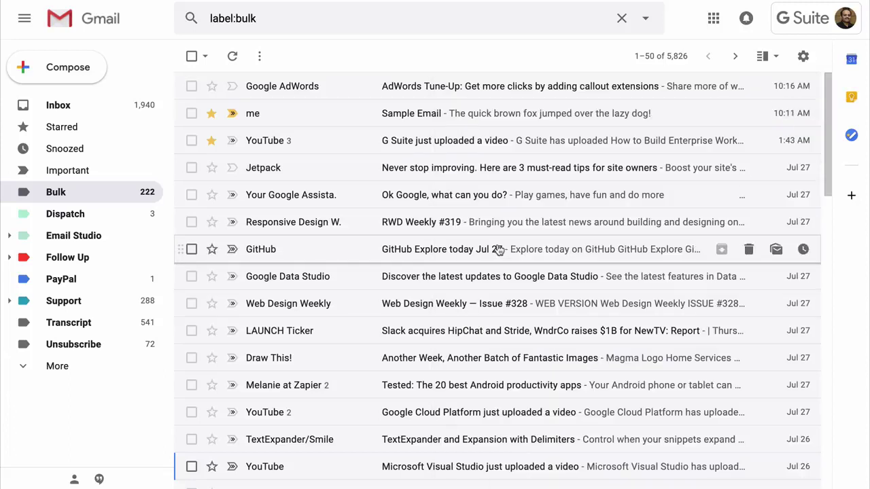
click(508, 113)
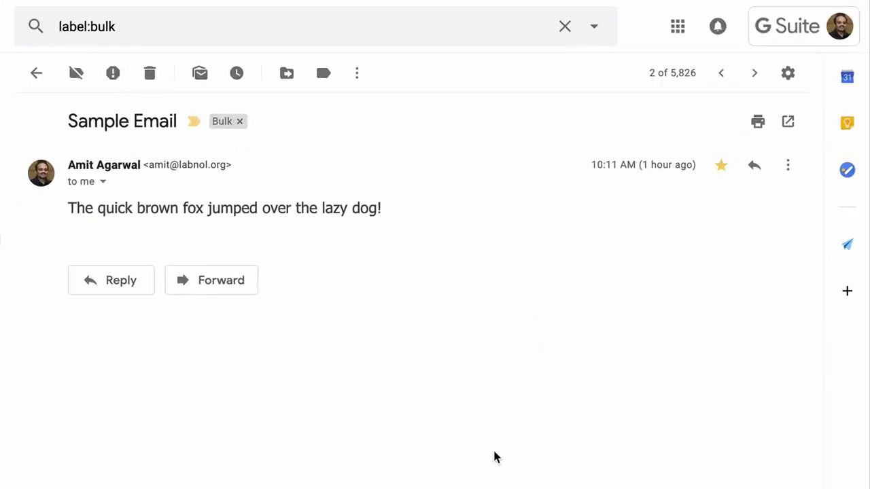
click(848, 246)
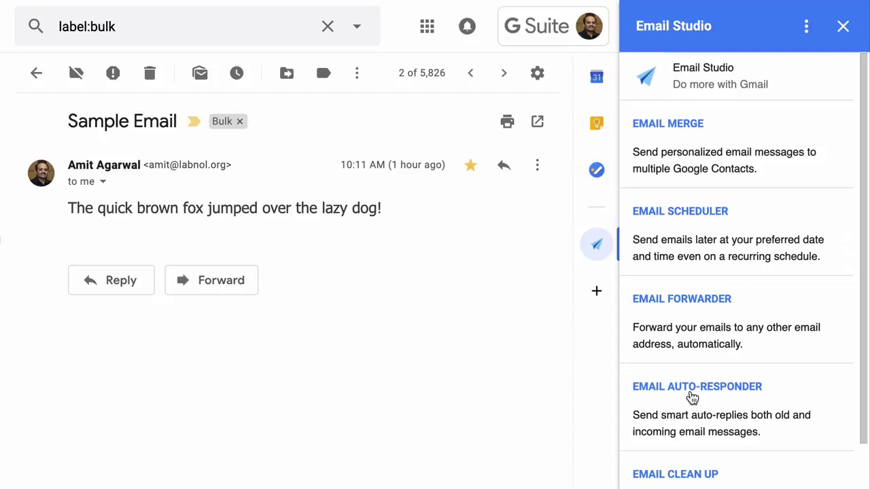
click(713, 389)
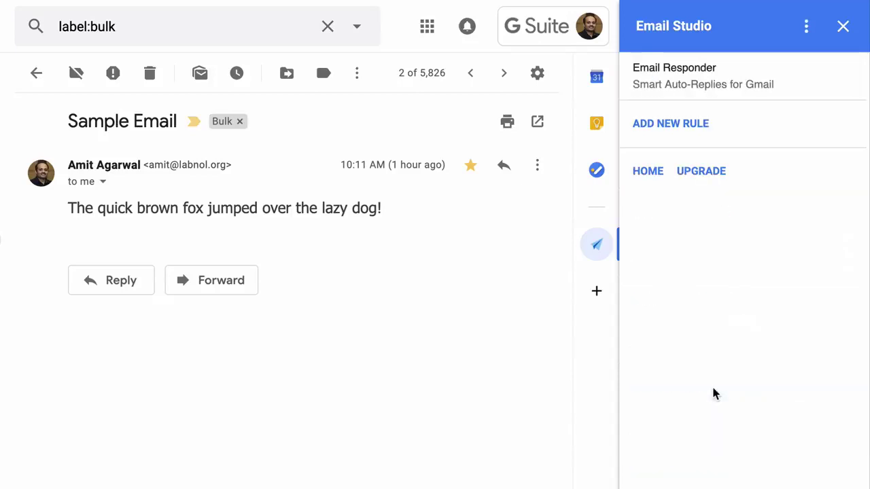
Add a new auto-responder rule limited to the Inbox label
click(685, 128)
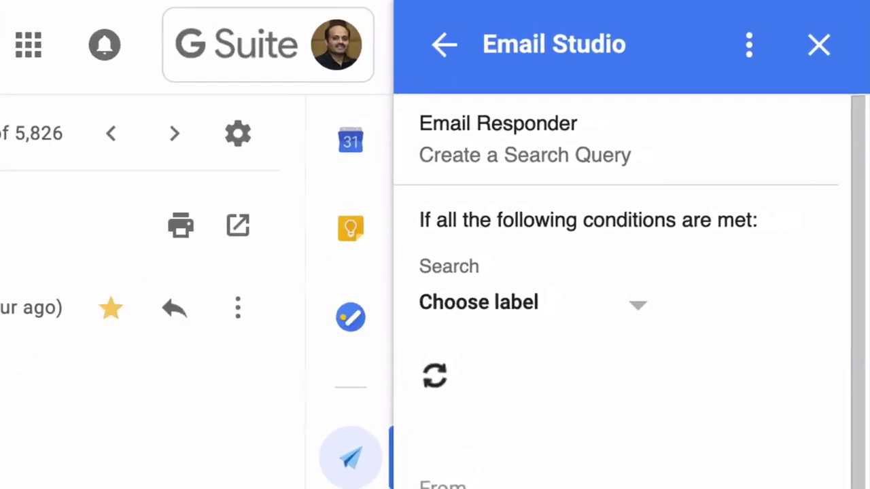
click(619, 315)
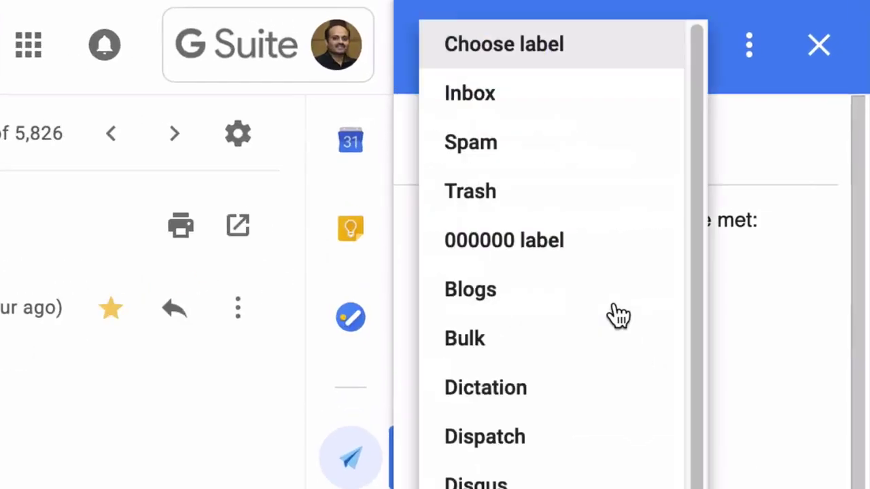
click(545, 111)
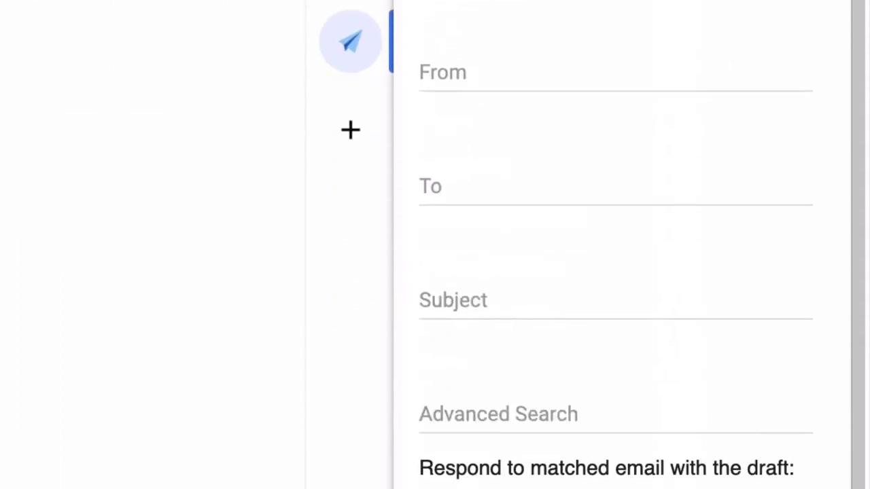
Match subject 'Document Studio' with advanced search 'newer_than:15d'
click(572, 294)
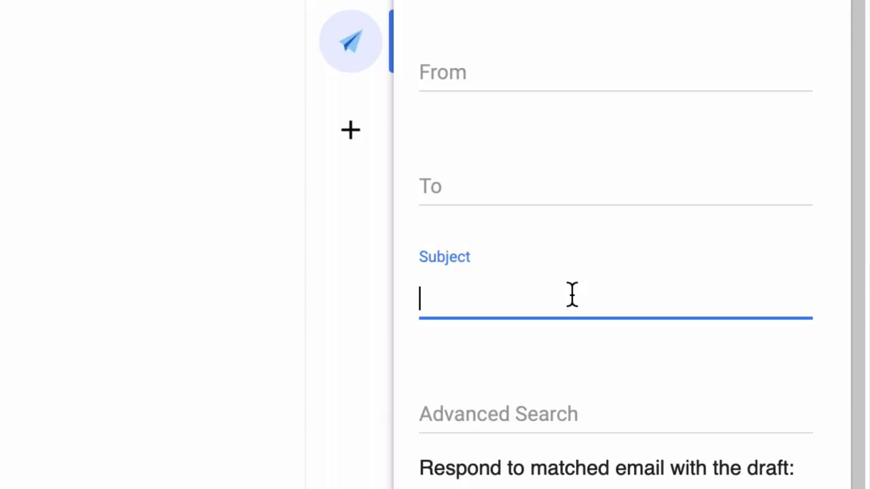
text(Docume)
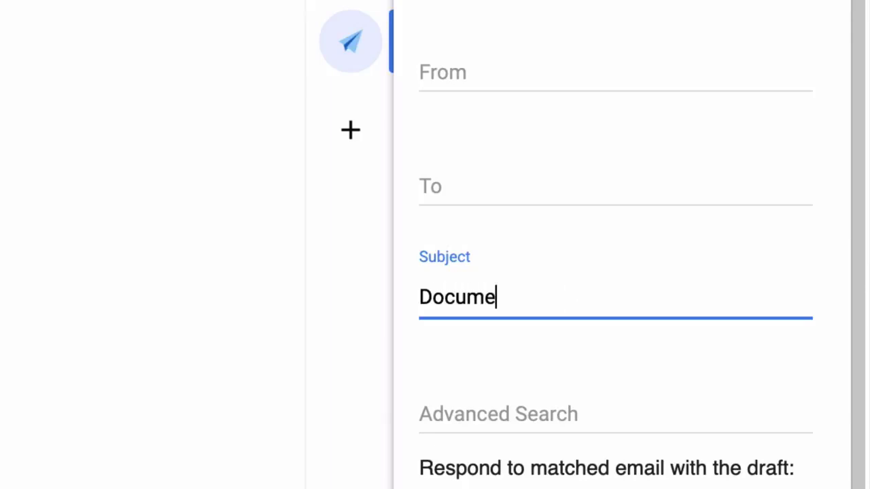
text(nt Studio)
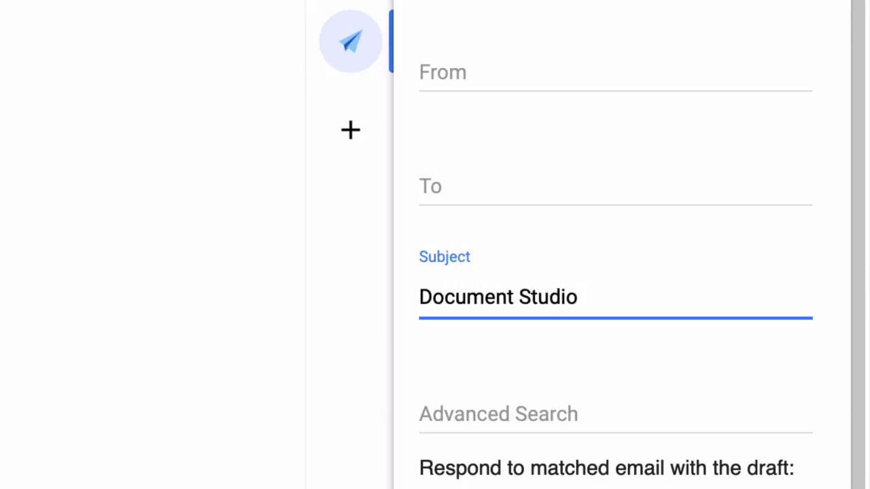
click(616, 409)
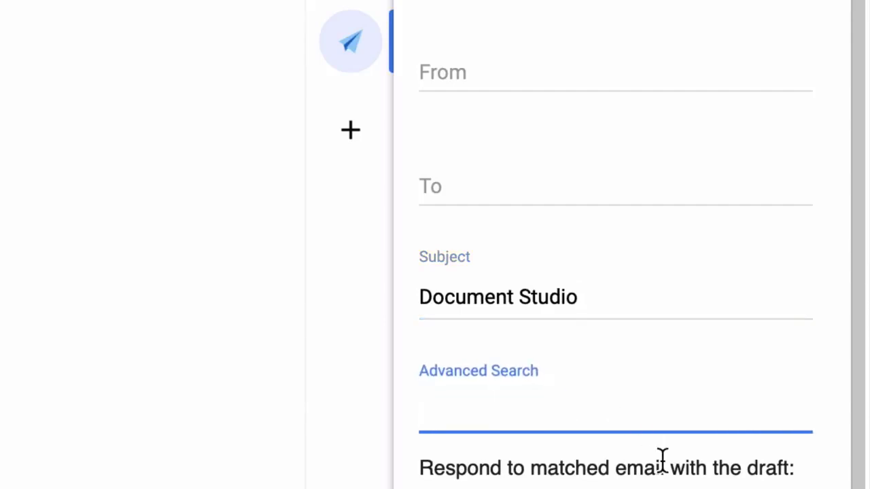
text(newww)
key(BackSpace)
key(BackSpace)
key(BackSpace)
key(BackSpace)
key(BackSpace)
text(newer)
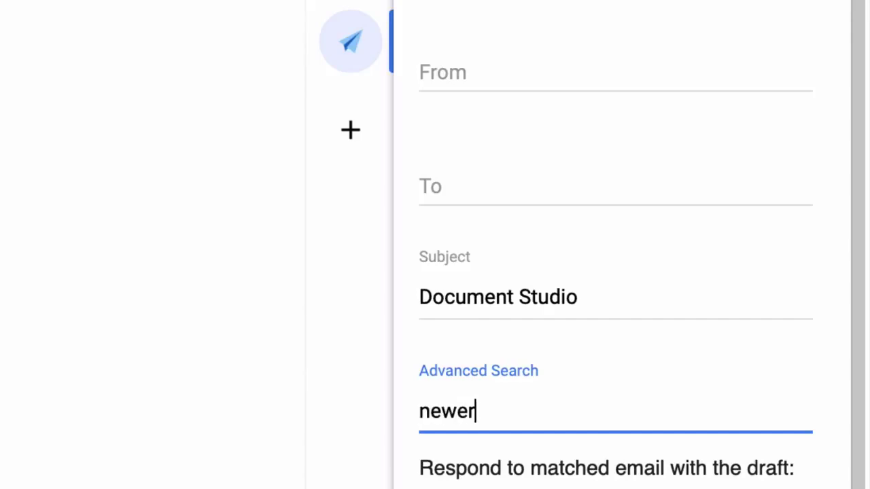
text(_than:)
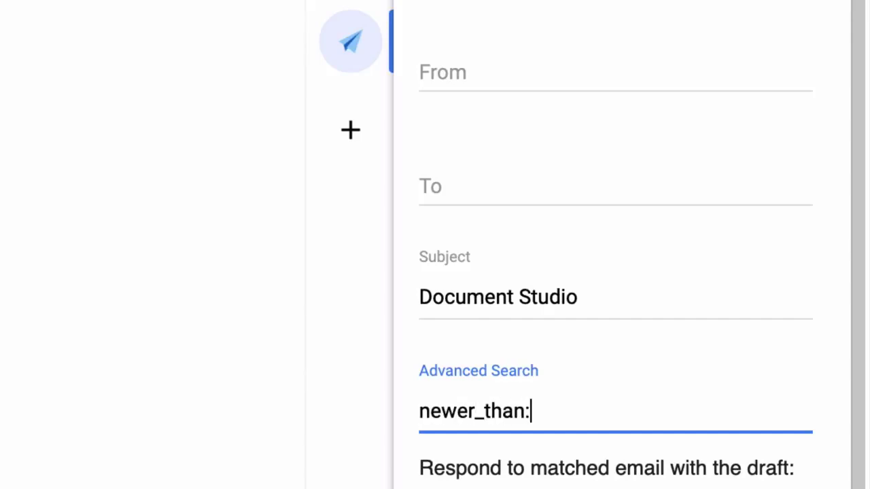
text(15d)
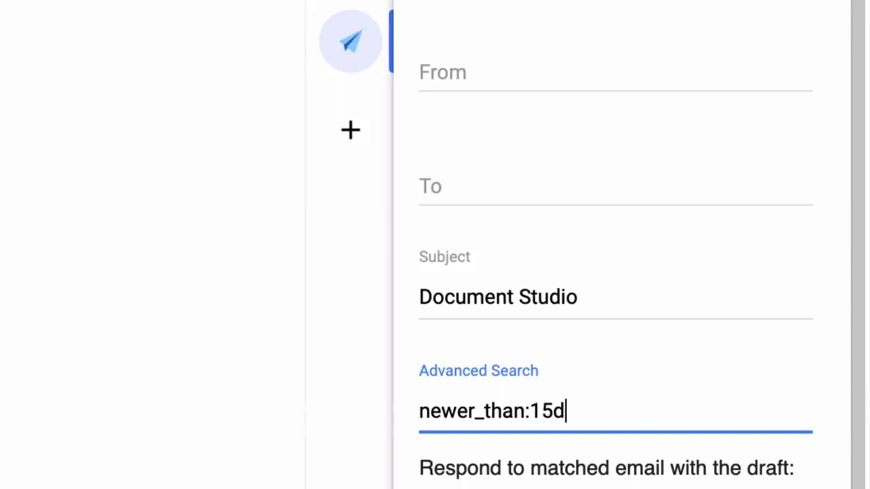
scroll(745, 284, down, 3)
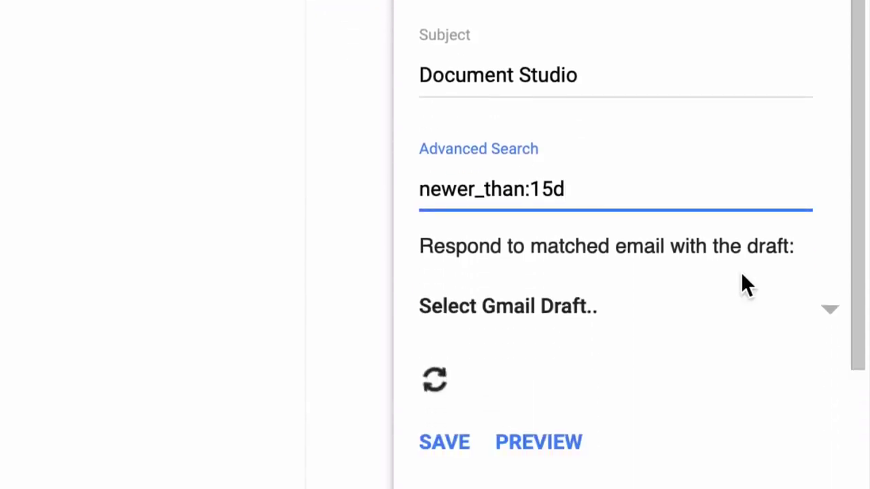
Set the 'Document Studio' draft as the rule's reply and preview it, finding 6 matching emails
scroll(742, 285, down, 2)
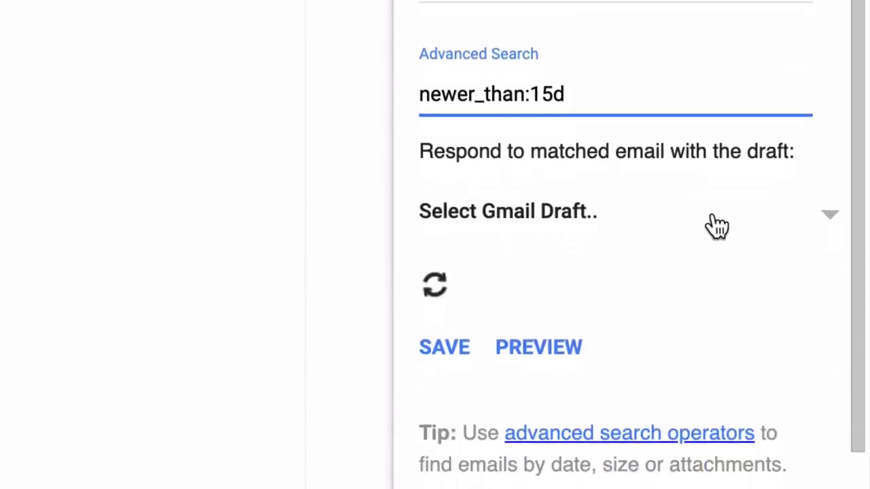
click(717, 226)
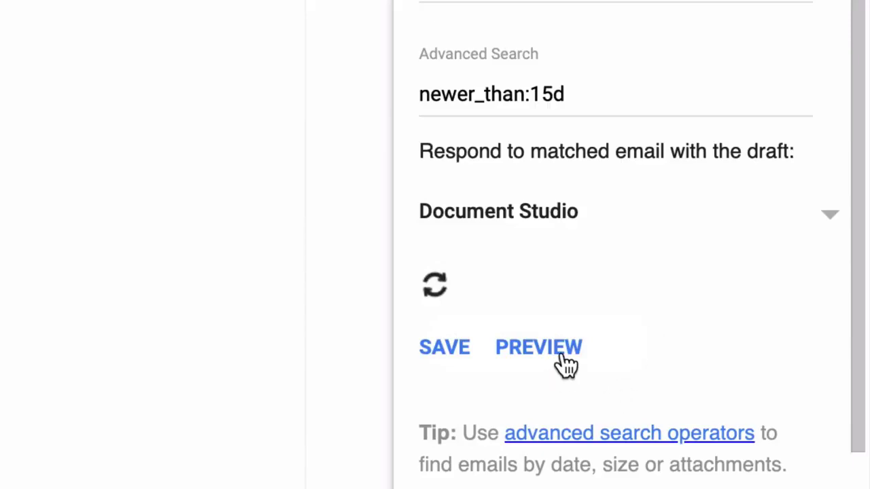
click(534, 348)
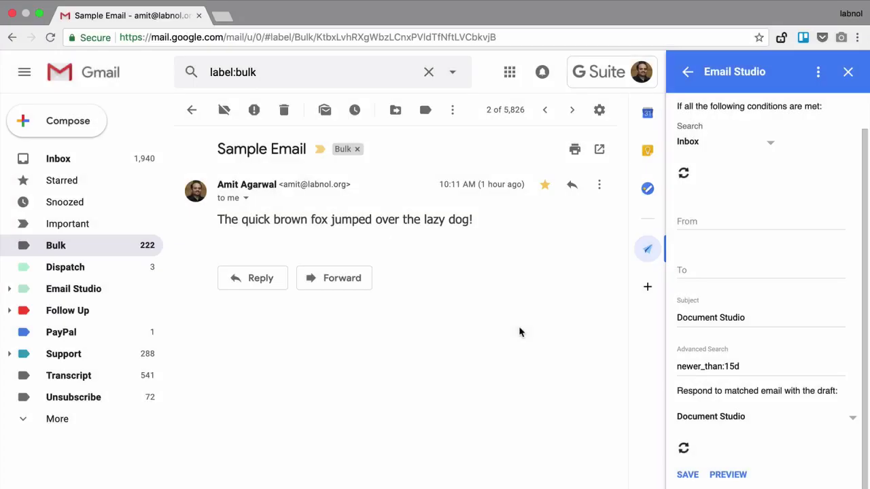
Save the Inbox / 'Document Studio' / newer_than:15d rule that replies with the Document Studio draft
click(688, 476)
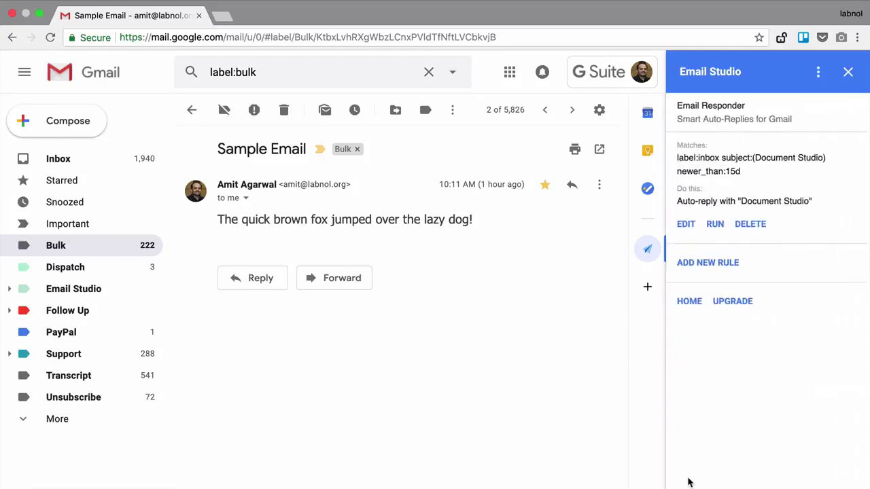